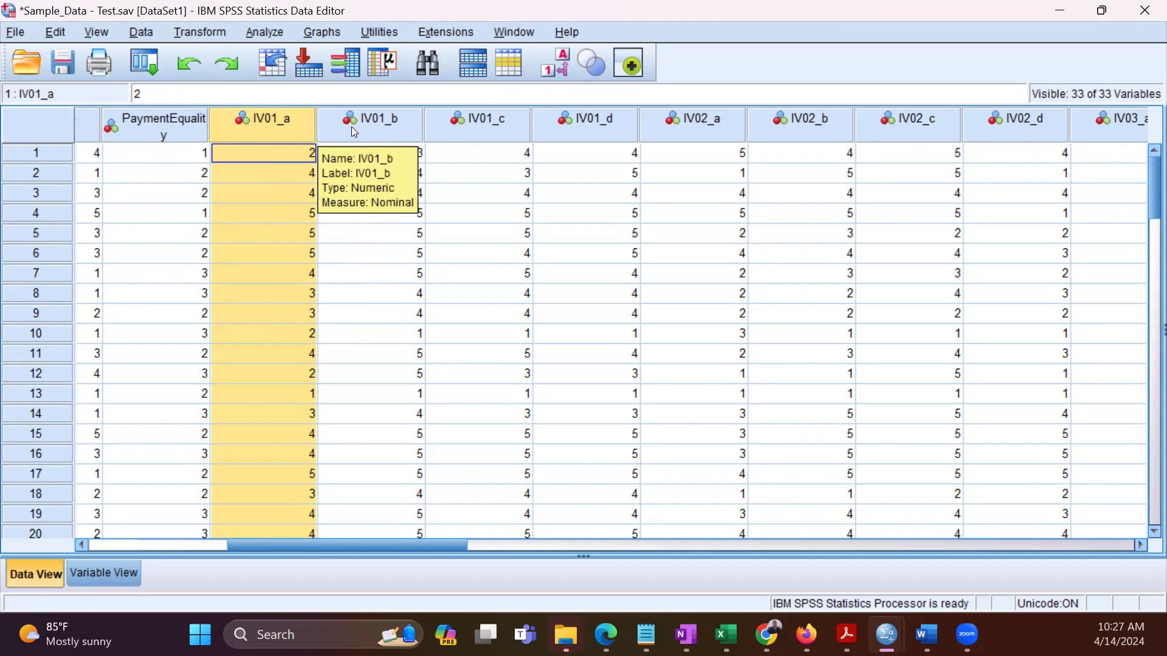
Step: Examine the item columns IV01_a to IV01_d, IV02_a to IV02_d and the IV03 items in the dataset
{"action": "left_click_drag", "start_coordinate": [351, 127], "coordinate": [561, 125]}
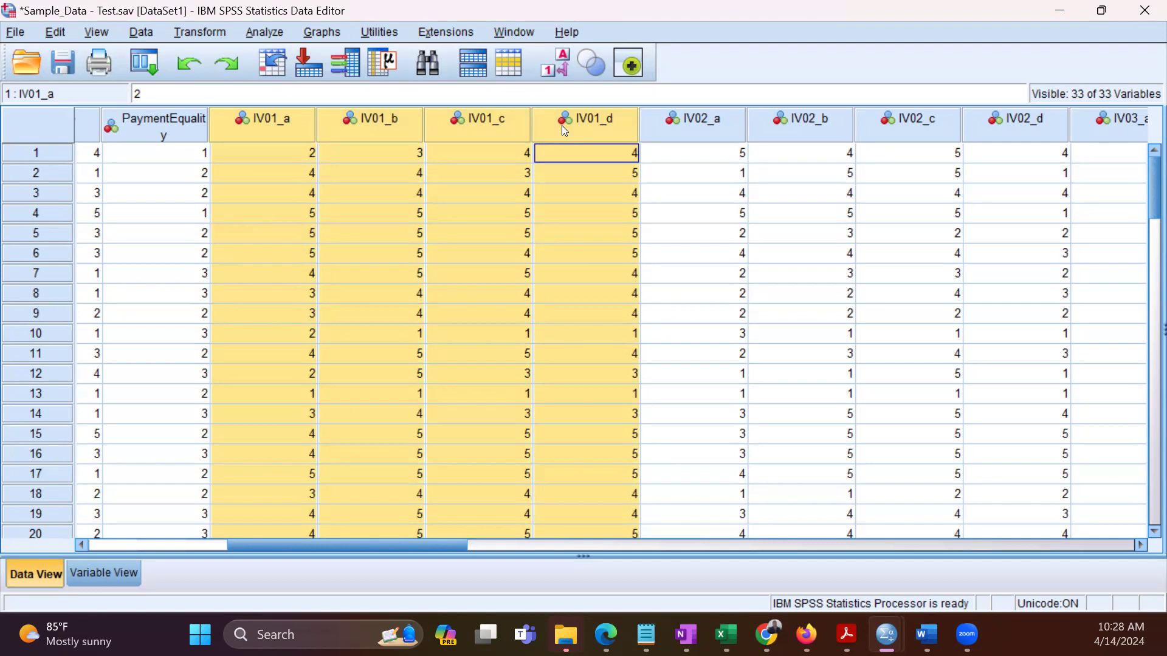
{"action": "left_click", "coordinate": [699, 130]}
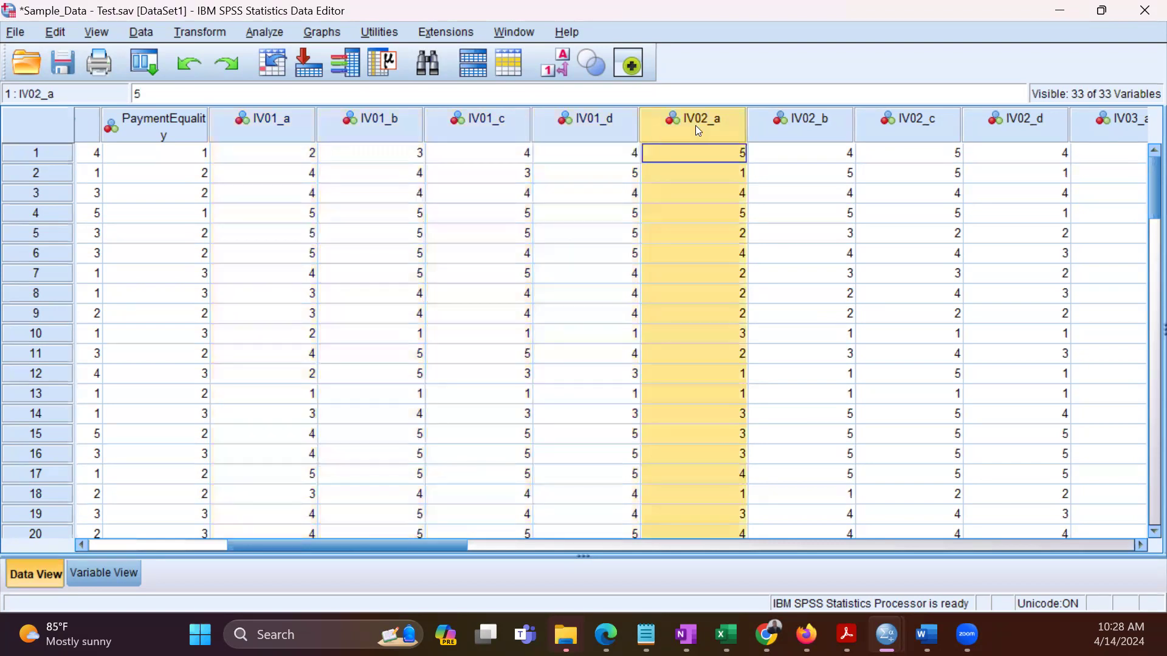
{"action": "left_click", "coordinate": [794, 128], "text": "shift"}
{"action": "left_click", "coordinate": [895, 129], "text": "shift"}
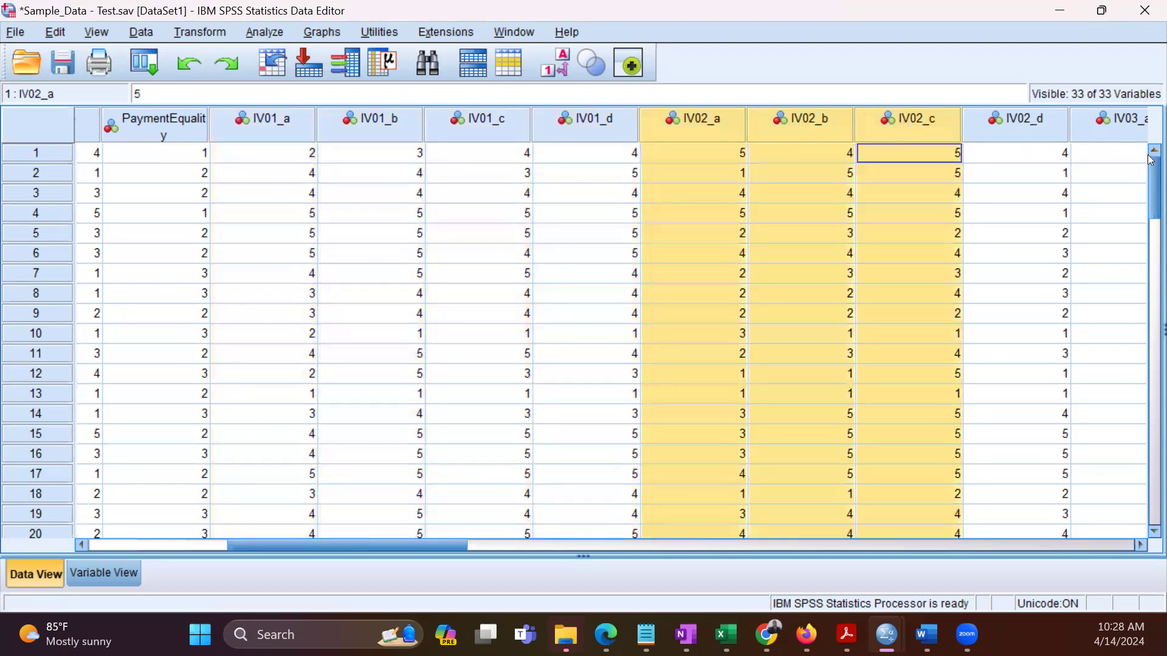
{"action": "left_click", "coordinate": [1024, 131], "text": "shift"}
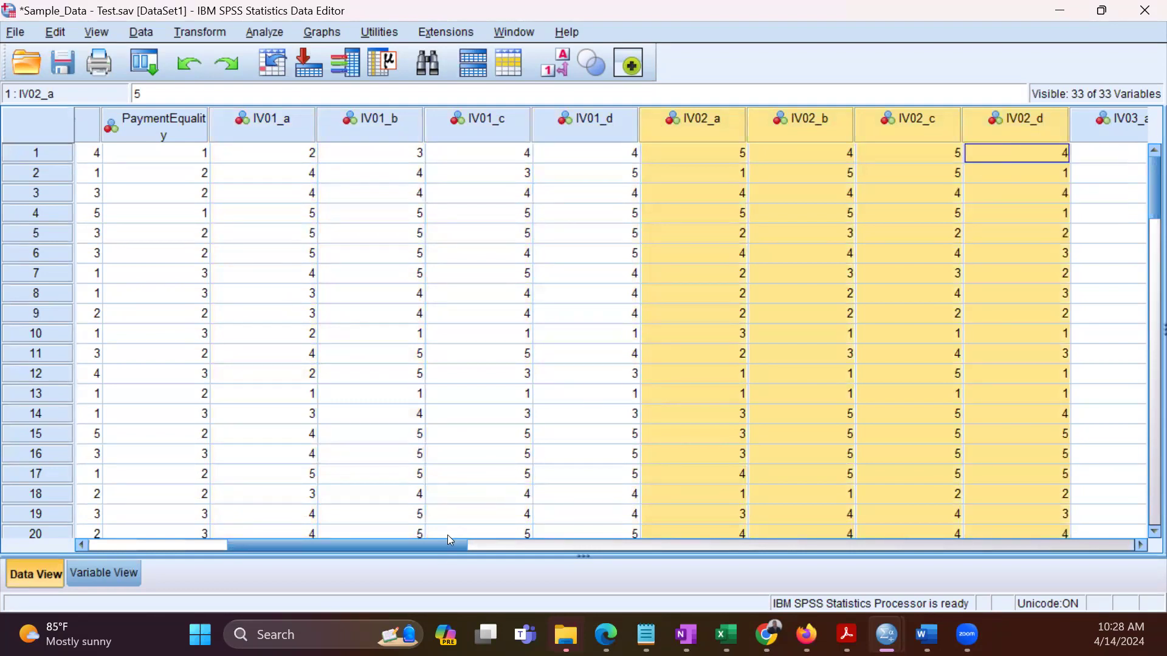
{"action": "left_click_drag", "start_coordinate": [441, 543], "coordinate": [595, 547]}
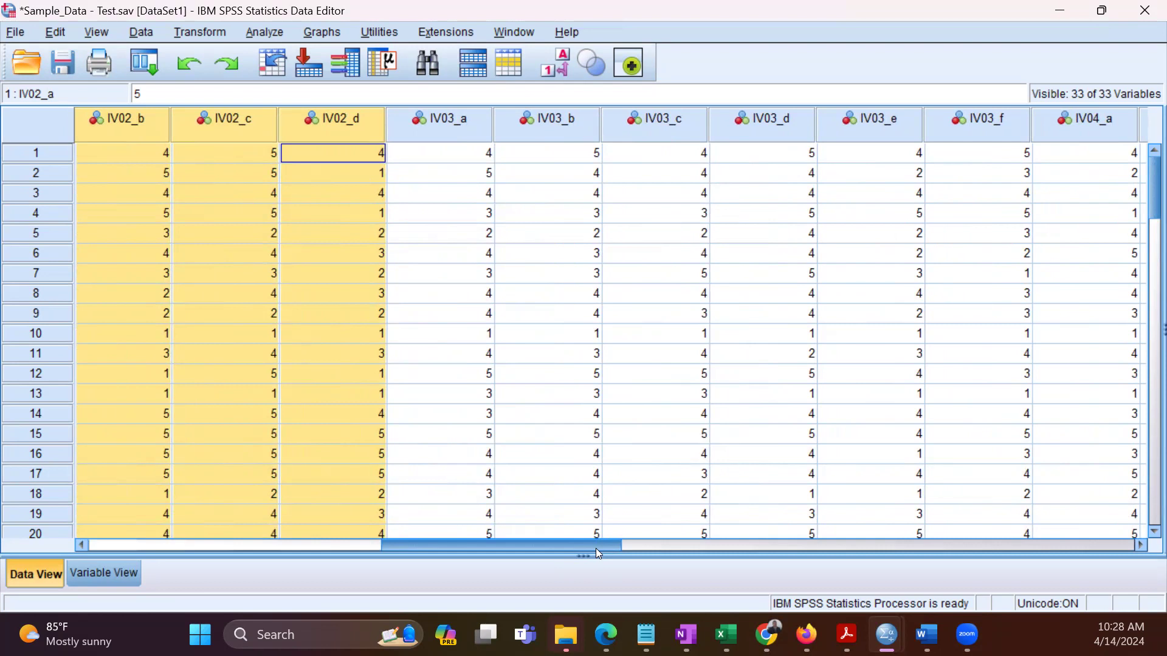
{"action": "left_click_drag", "start_coordinate": [595, 548], "coordinate": [338, 549]}
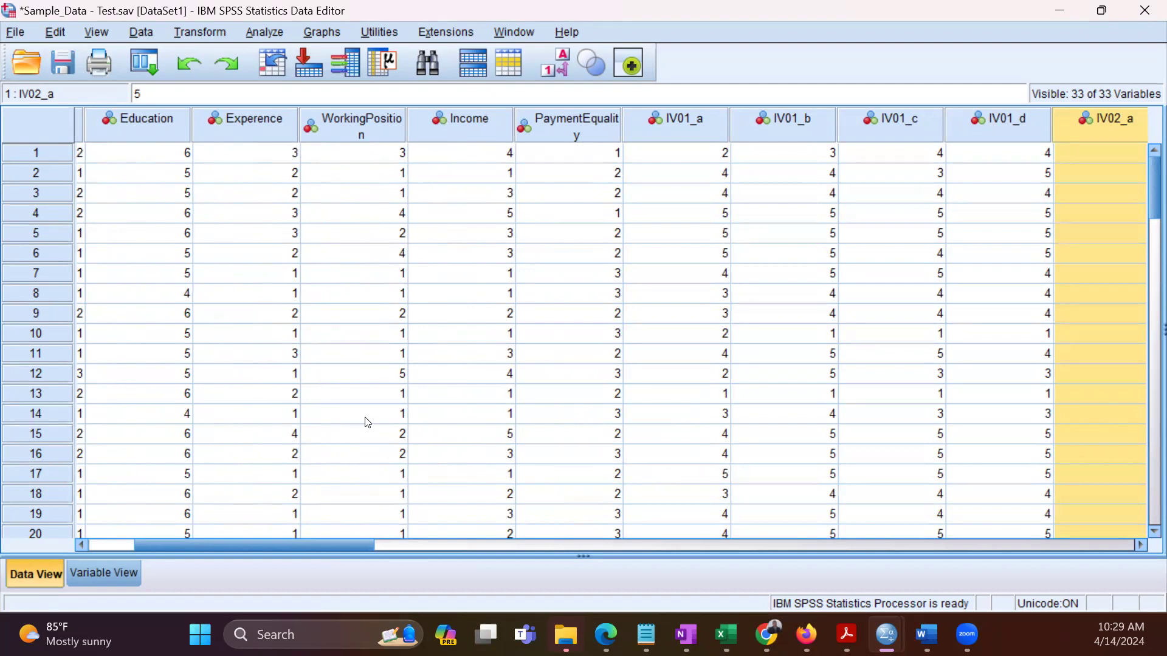
Step: Start a Compute Variable transformation with IV01_AVG as the target variable
{"action": "left_click", "coordinate": [214, 35]}
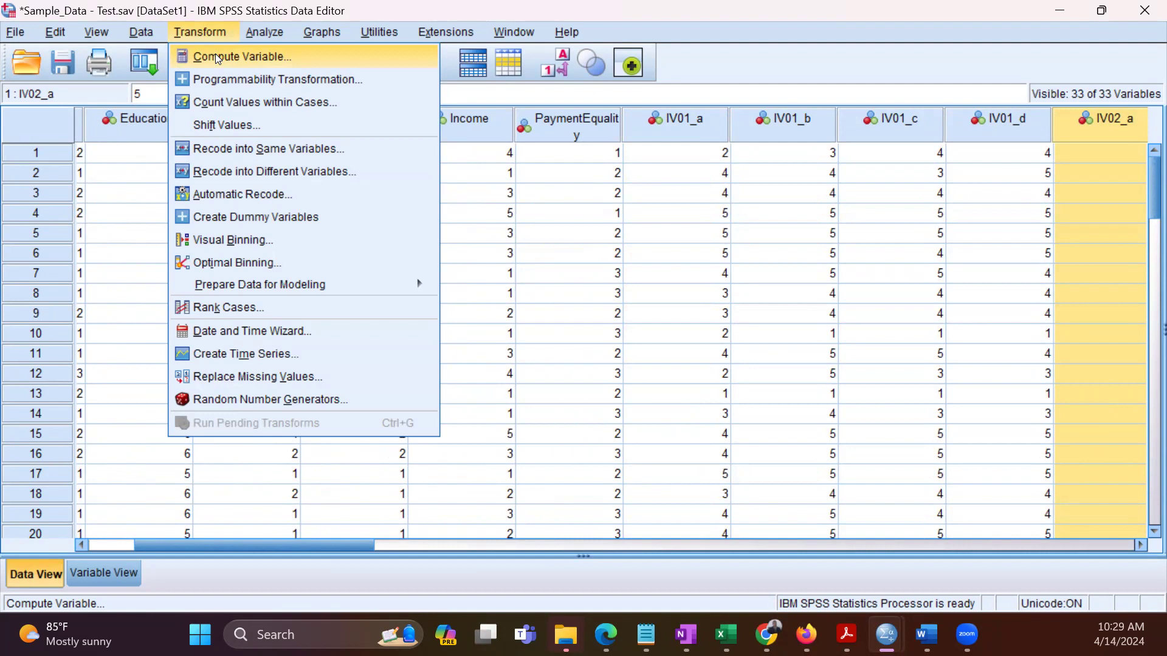
{"action": "left_click", "coordinate": [215, 56]}
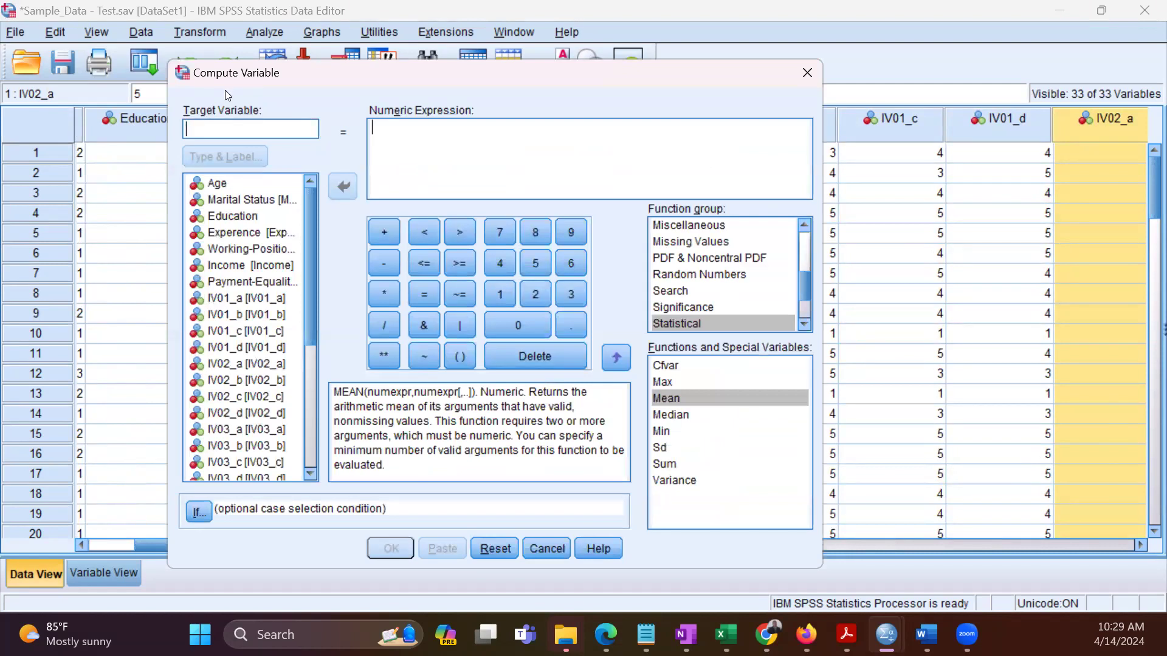
{"action": "type", "text": "IV01_AVG"}
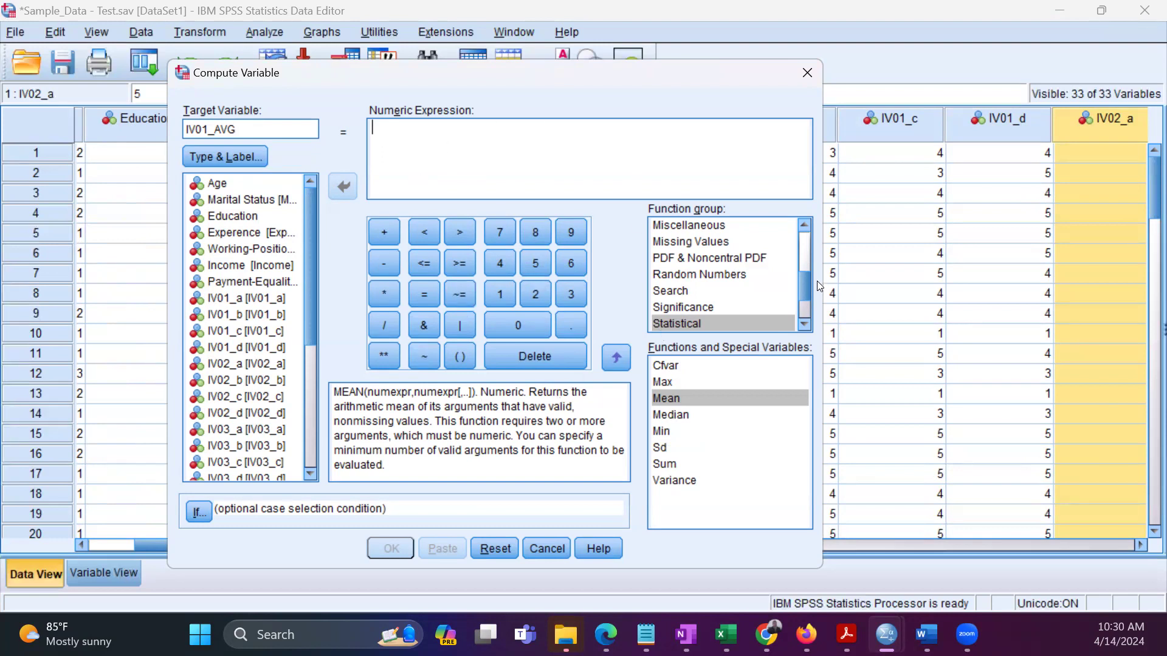
Step: Insert the Mean function from the Statistical function group into the numeric expression
{"action": "scroll", "coordinate": [807, 284], "scroll_direction": "up", "scroll_amount": 3}
{"action": "scroll", "coordinate": [806, 254], "scroll_direction": "up", "scroll_amount": 1}
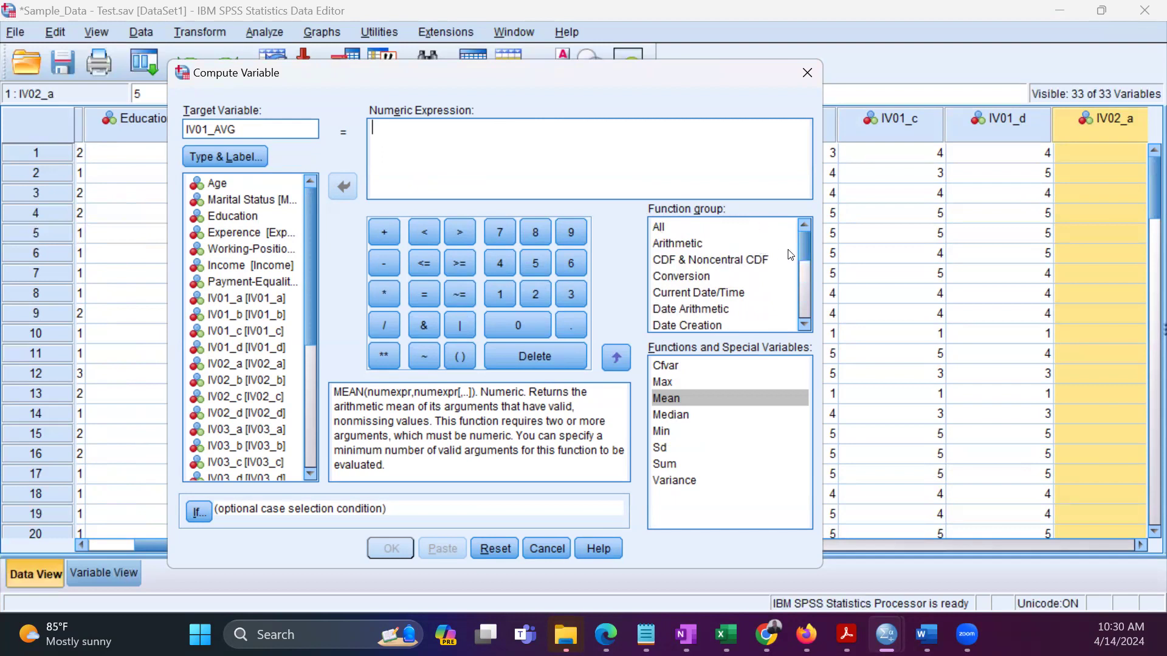
{"action": "left_click_drag", "start_coordinate": [803, 247], "coordinate": [783, 295]}
{"action": "left_click", "coordinate": [757, 303]}
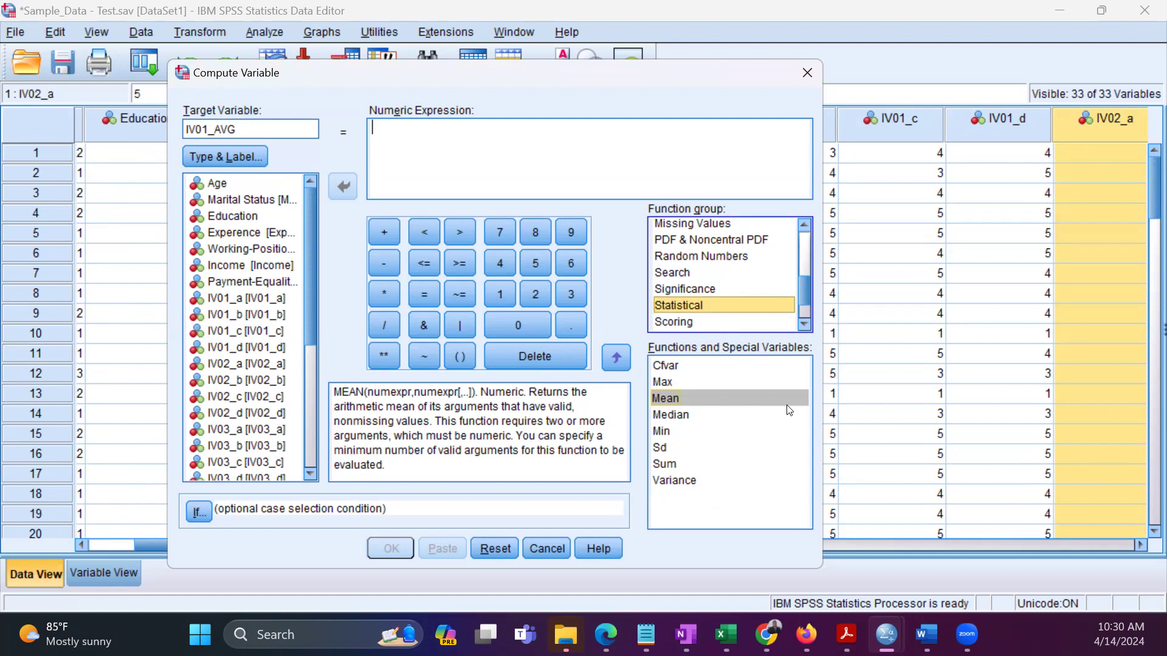
{"action": "left_click", "coordinate": [674, 396]}
{"action": "double_click", "coordinate": [673, 397]}
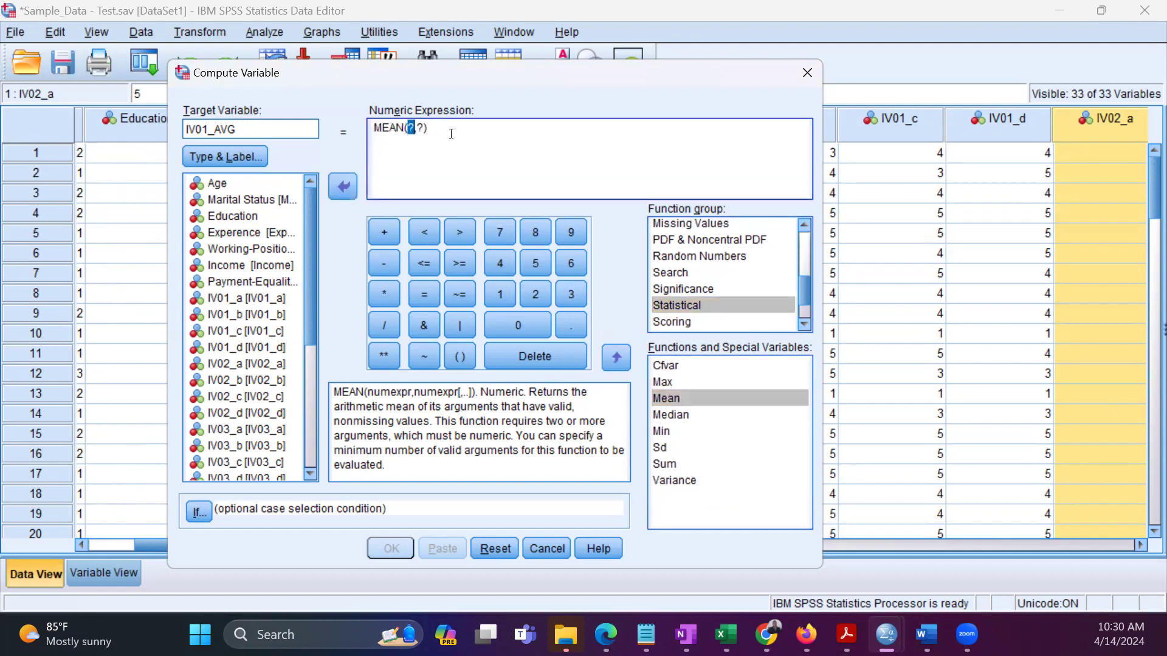
Step: Replace the first placeholder in the MEAN expression with the variable IV01_a
{"action": "left_click_drag", "start_coordinate": [450, 134], "coordinate": [361, 127]}
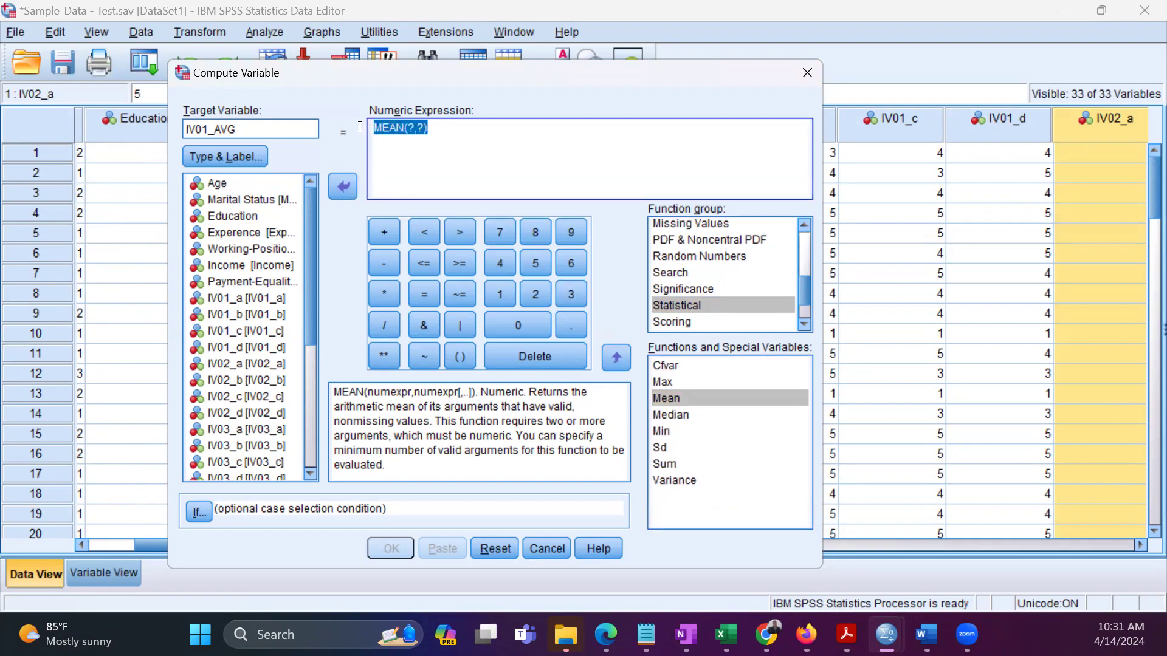
{"action": "left_click", "coordinate": [413, 133]}
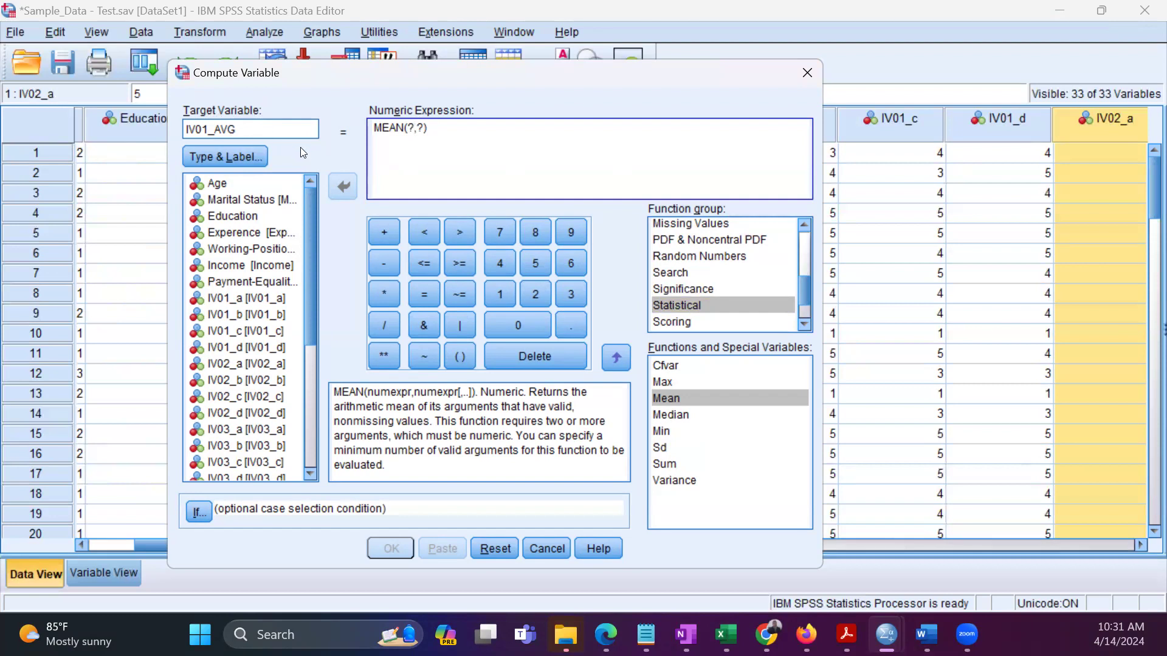
{"action": "key", "text": "BackSpace"}
{"action": "key", "text": "BackSpace"}
{"action": "mouse_move", "coordinate": [310, 235]}
{"action": "left_mouse_down"}
{"action": "mouse_move", "coordinate": [313, 340]}
{"action": "mouse_move", "coordinate": [306, 252]}
{"action": "left_mouse_up"}
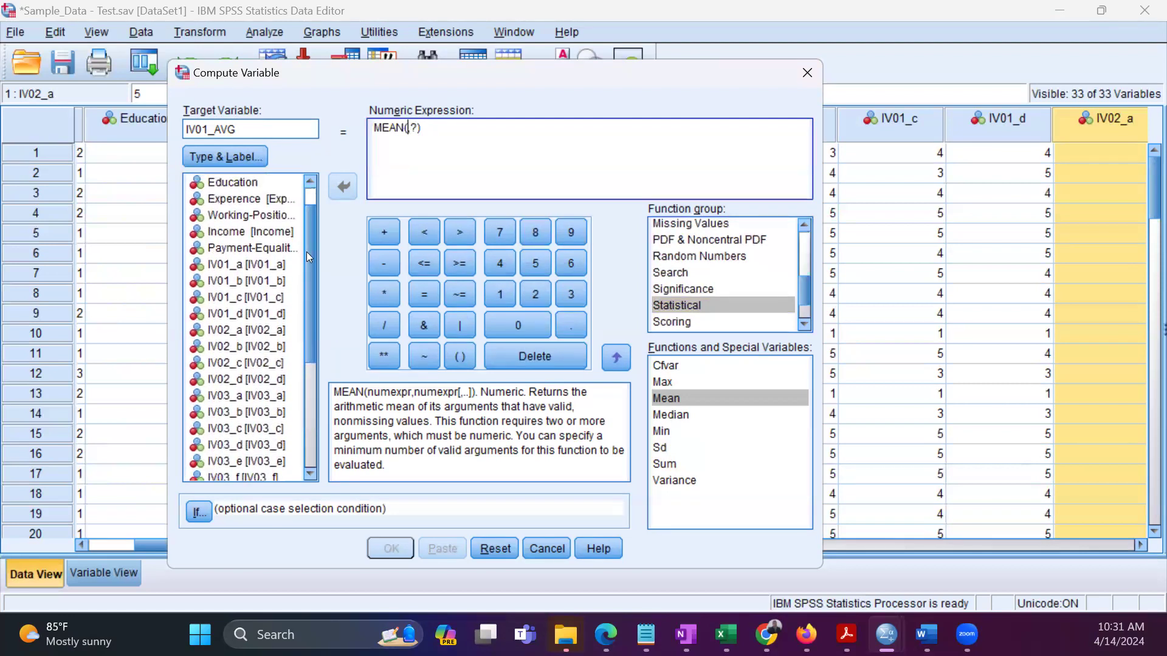
{"action": "left_click", "coordinate": [251, 267]}
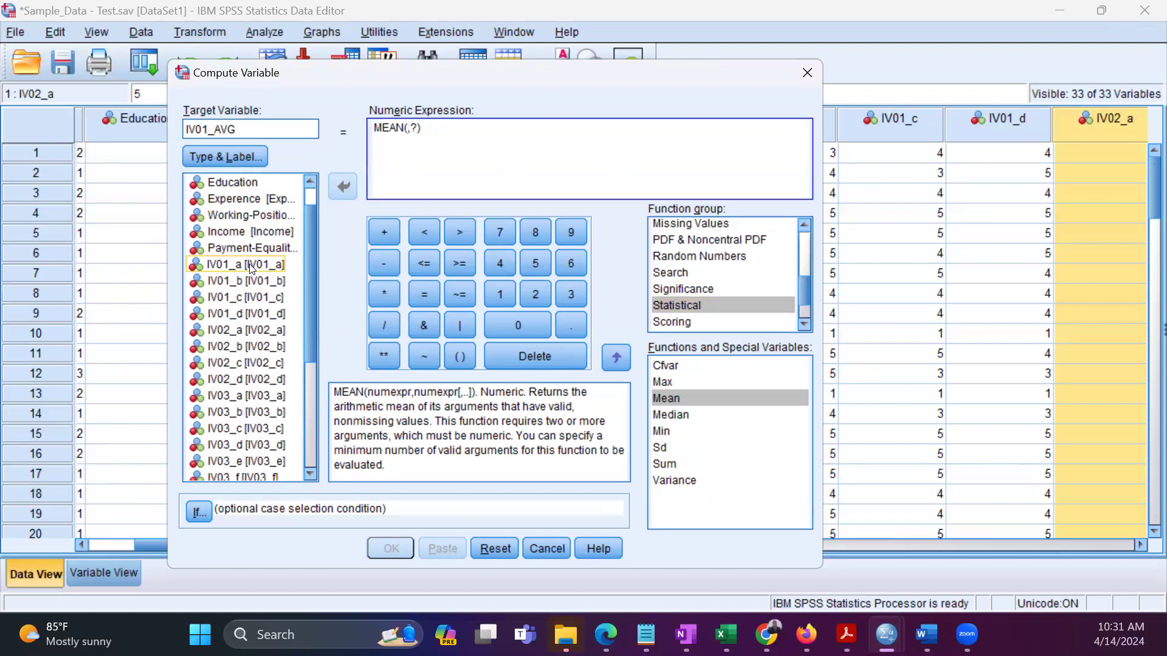
{"action": "type", "text": ","}
{"action": "double_click", "coordinate": [238, 266]}
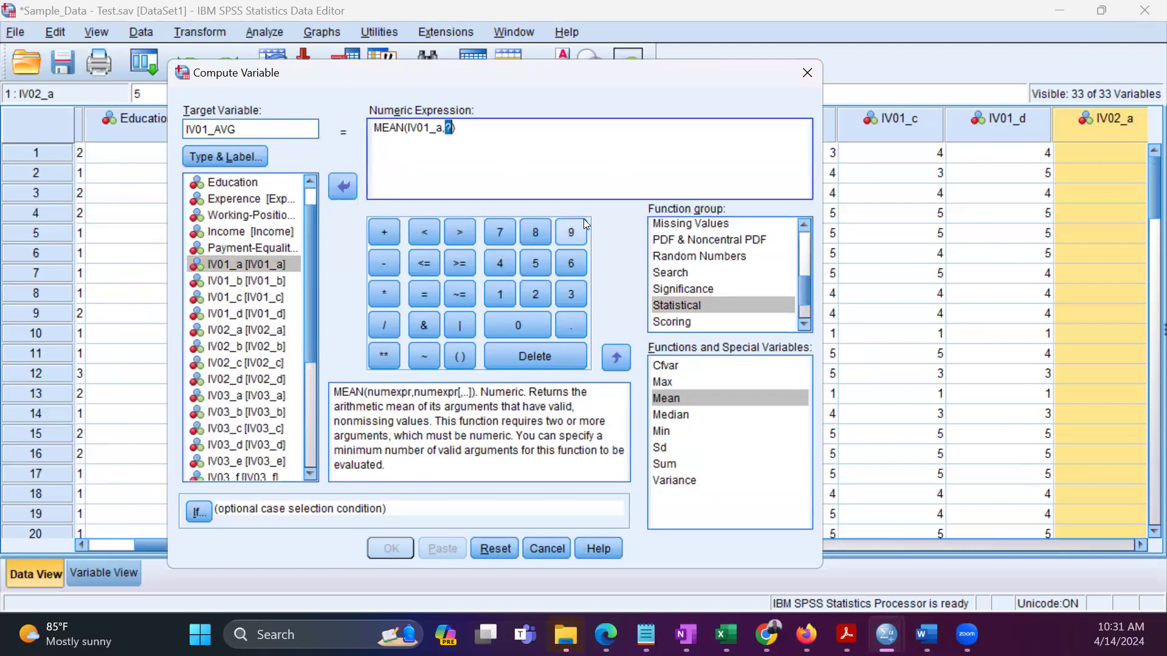
Step: Complete the MEAN expression with IV01_b, IV01_c and IV01_d as further comma-separated arguments
{"action": "left_click", "coordinate": [251, 281]}
{"action": "double_click", "coordinate": [251, 282]}
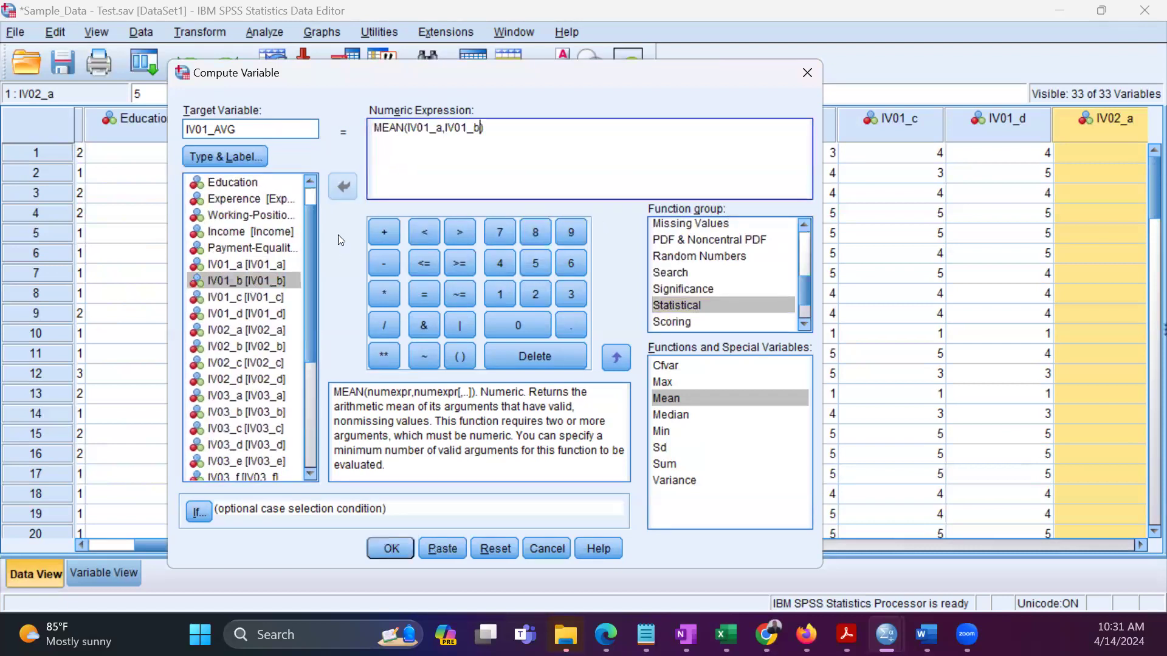
{"action": "type", "text": ","}
{"action": "double_click", "coordinate": [243, 297]}
{"action": "type", "text": ",IV01_c,"}
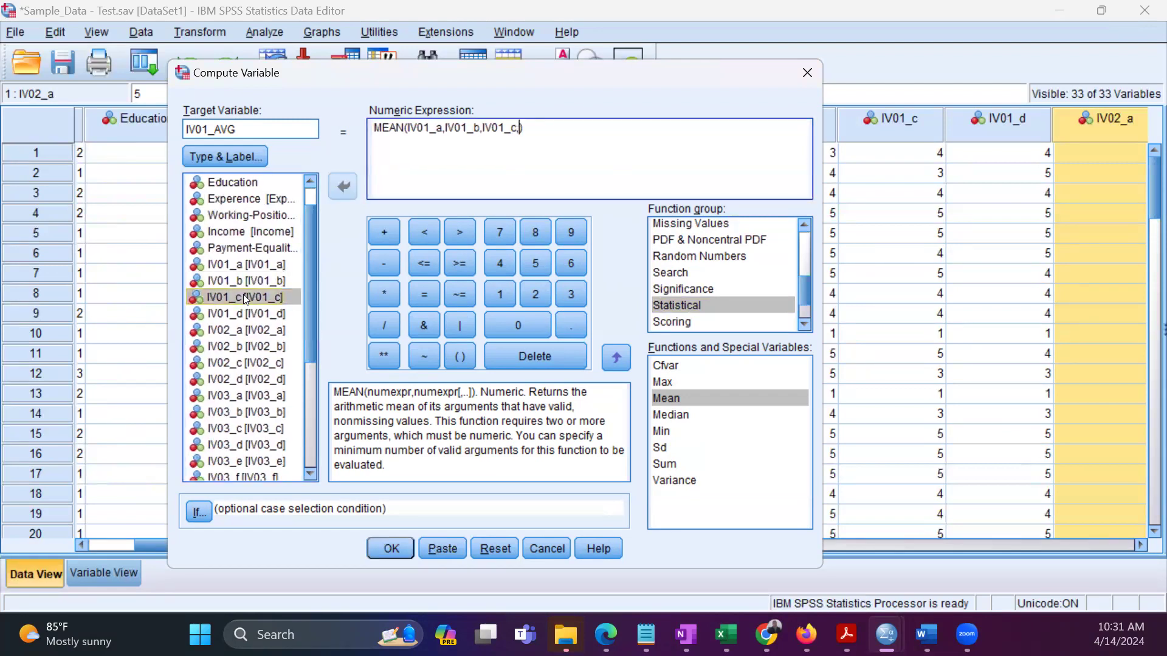
{"action": "double_click", "coordinate": [253, 313]}
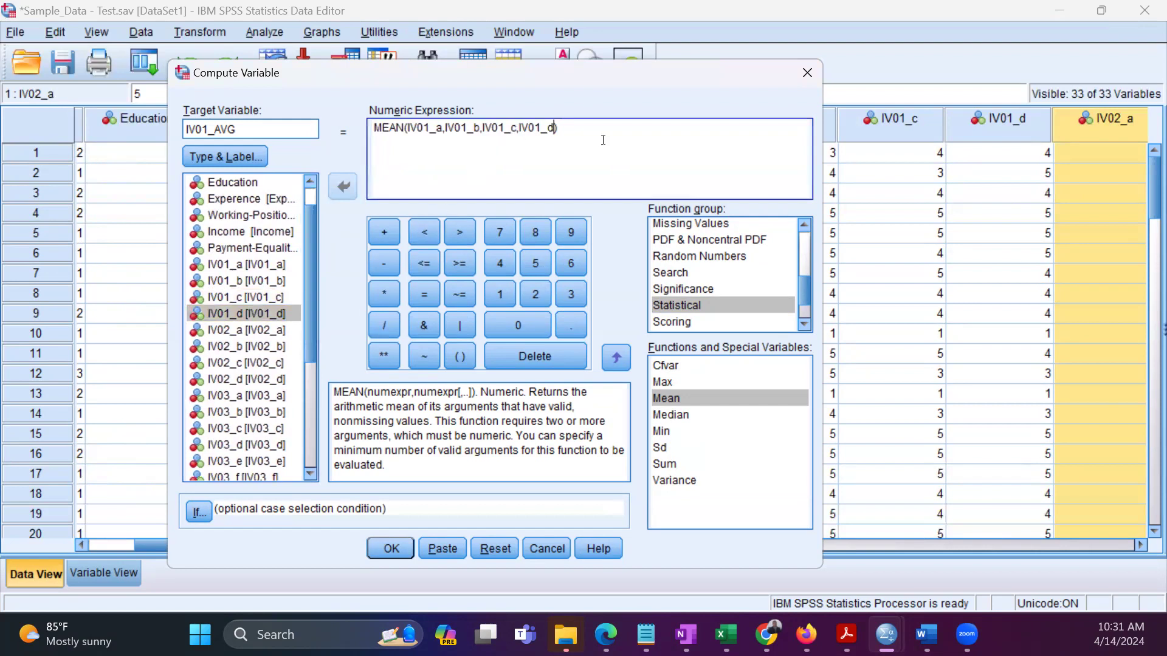
{"action": "left_click_drag", "start_coordinate": [588, 135], "coordinate": [373, 128]}
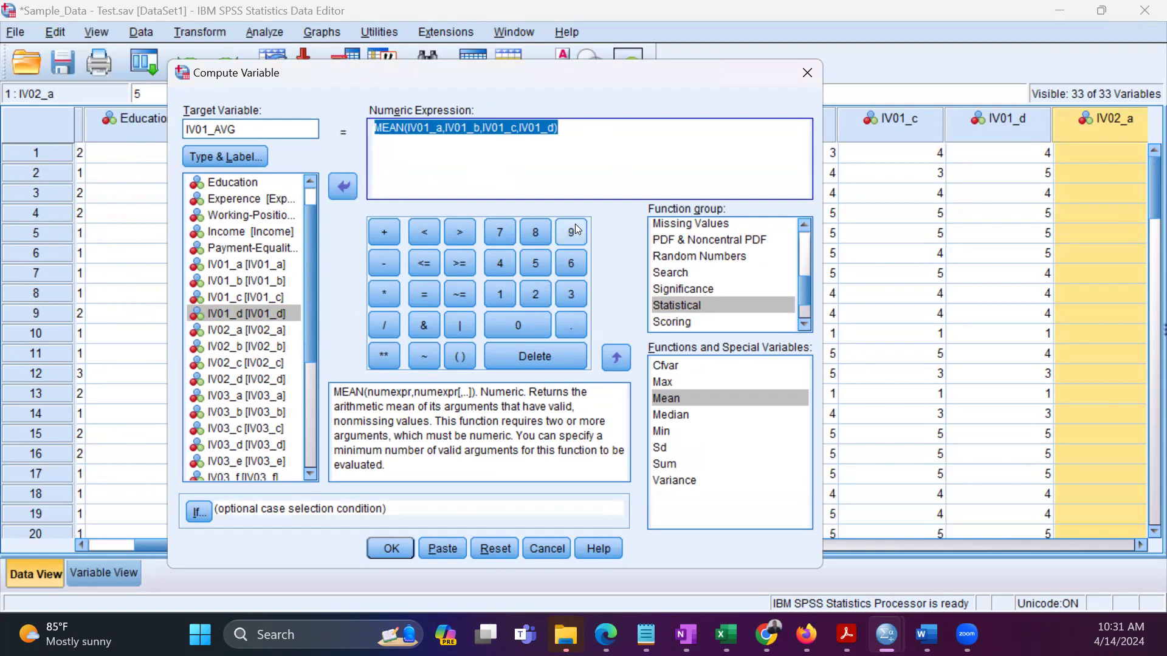
{"action": "left_click", "coordinate": [522, 155]}
Step: Replace the MEAN arguments with the range IV01_a to IV01_d and run the computation
{"action": "left_click_drag", "start_coordinate": [412, 129], "coordinate": [552, 133]}
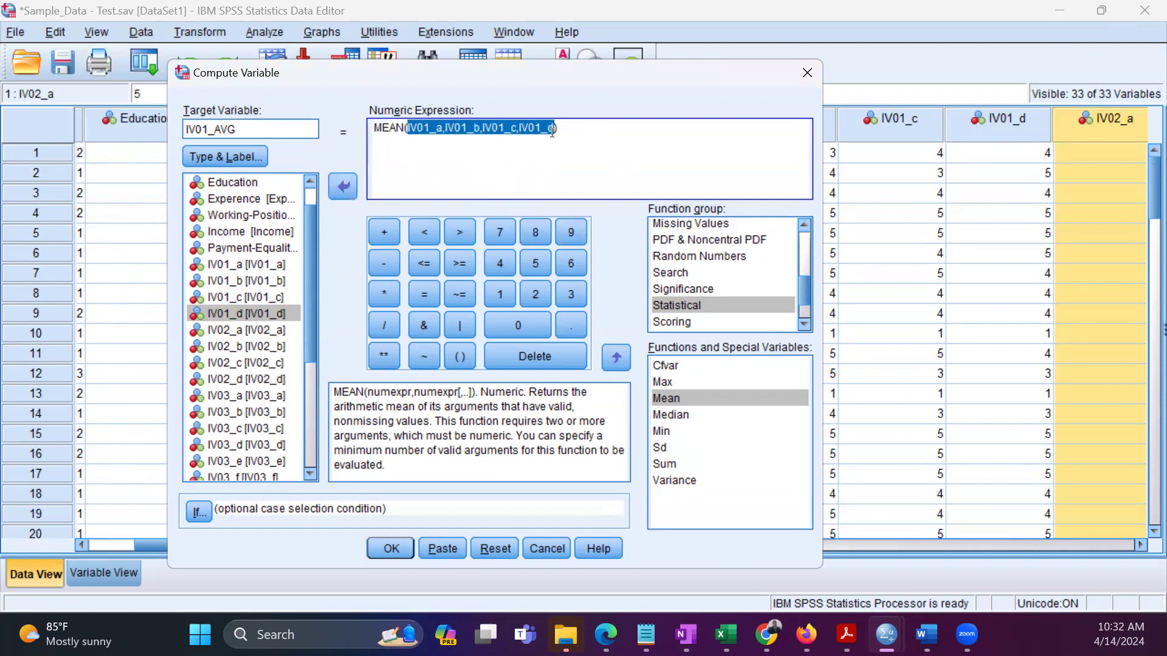
{"action": "key", "text": "Delete"}
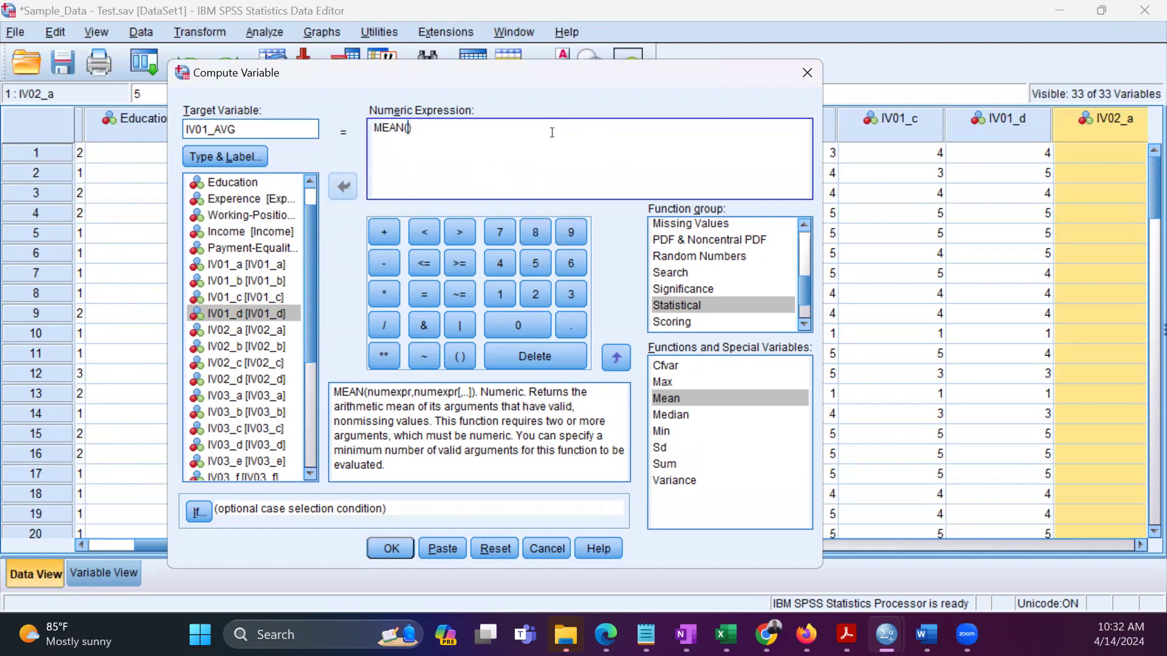
{"action": "double_click", "coordinate": [233, 266]}
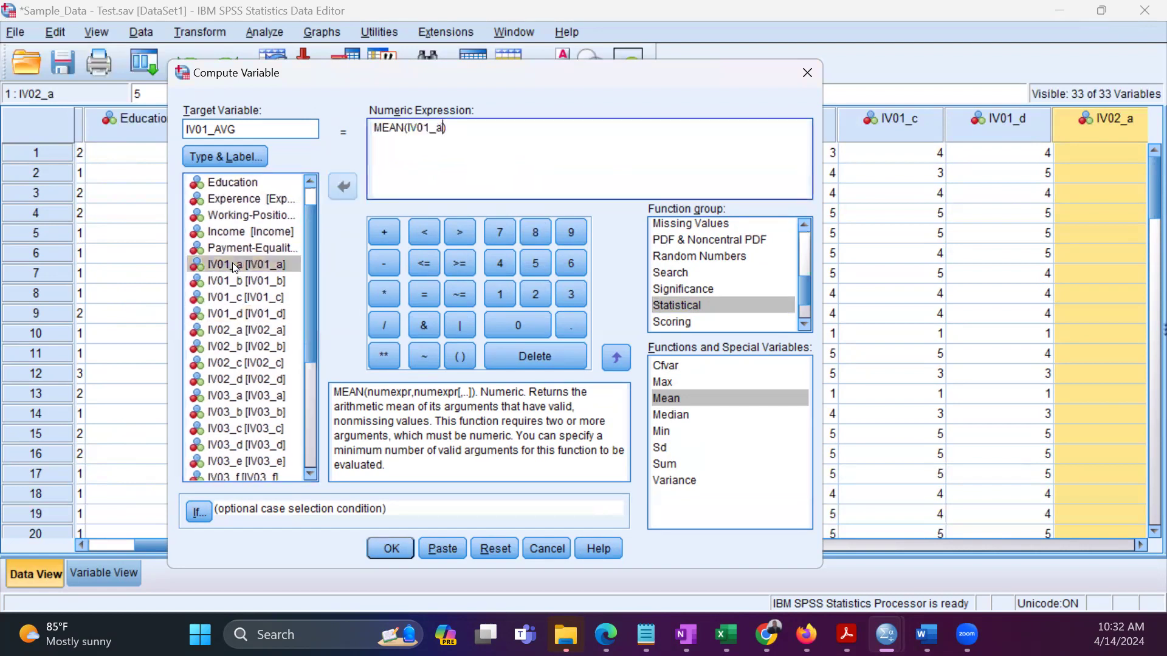
{"action": "type", "text": "to"}
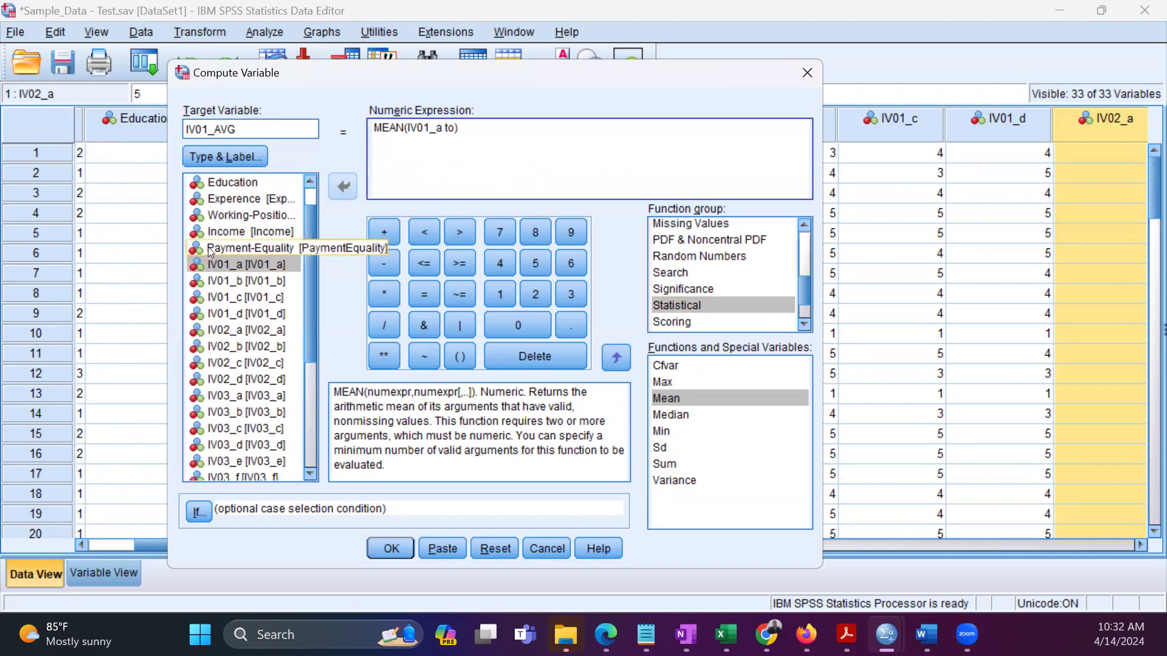
{"action": "left_click", "coordinate": [252, 313]}
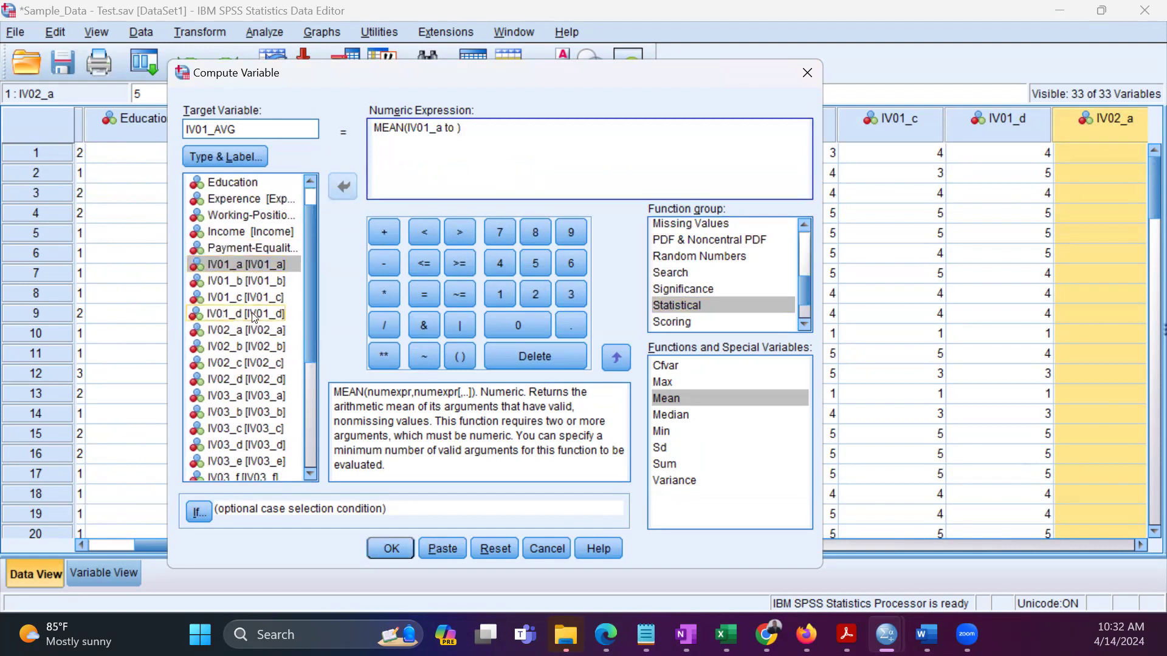
{"action": "double_click", "coordinate": [251, 313]}
{"action": "left_click", "coordinate": [528, 134]}
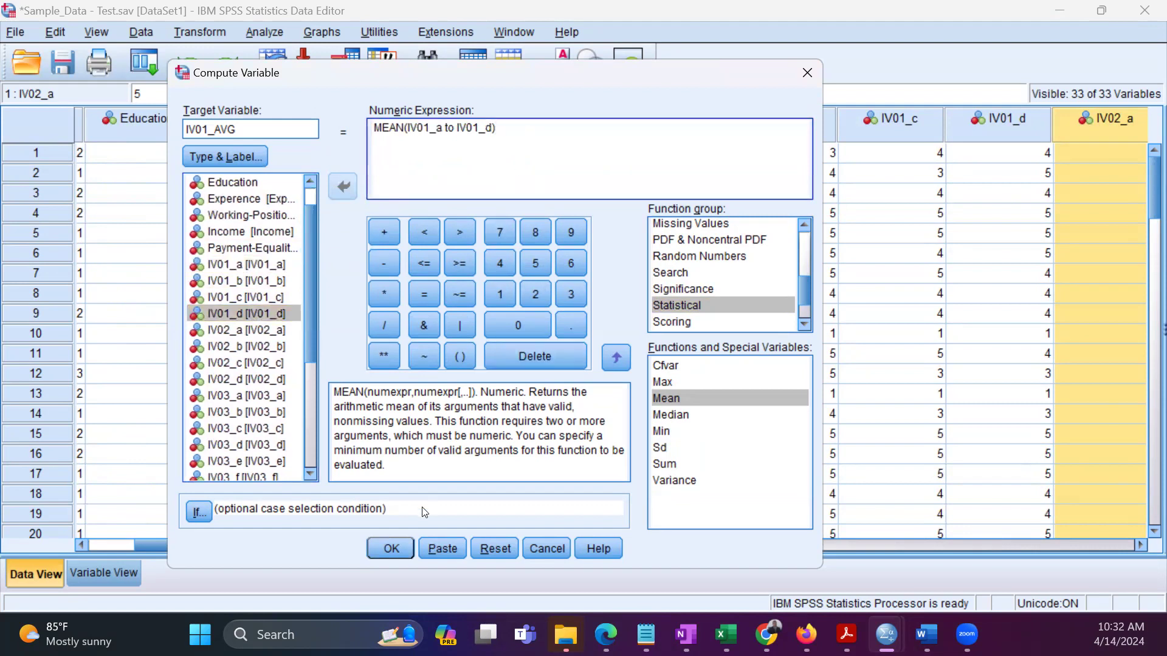
{"action": "left_click", "coordinate": [403, 546]}
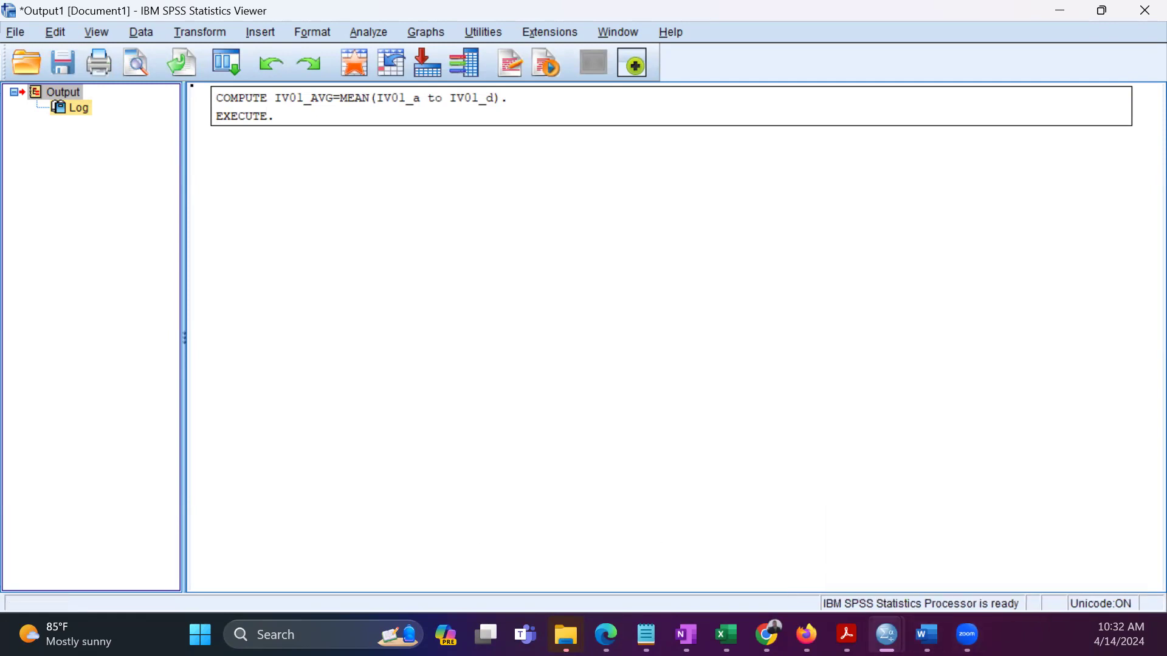
Step: Return to the dataset and examine the computed IV01_AVG column
{"action": "mouse_move", "coordinate": [887, 635]}
{"action": "left_click", "coordinate": [922, 493]}
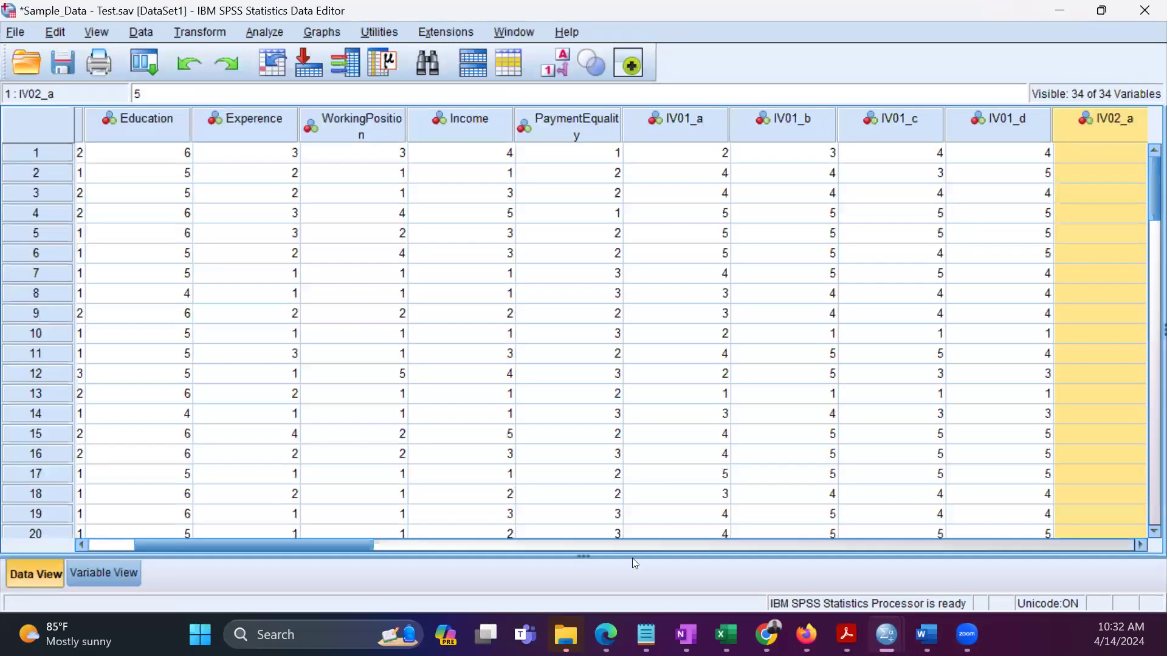
{"action": "left_click_drag", "start_coordinate": [367, 544], "coordinate": [988, 548]}
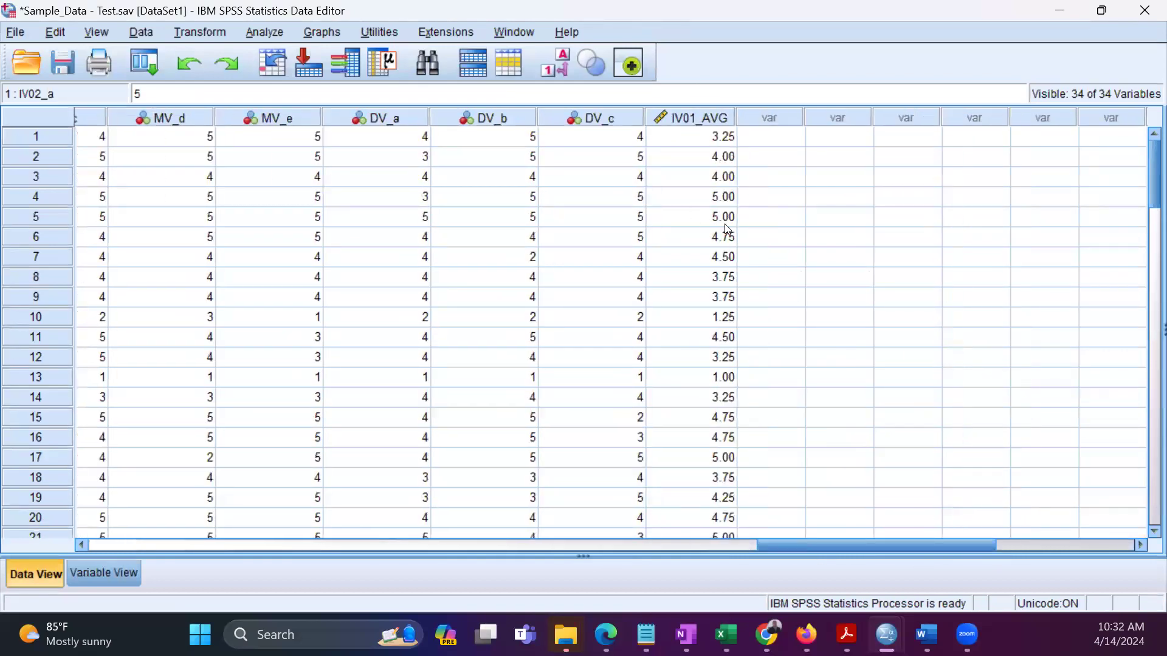